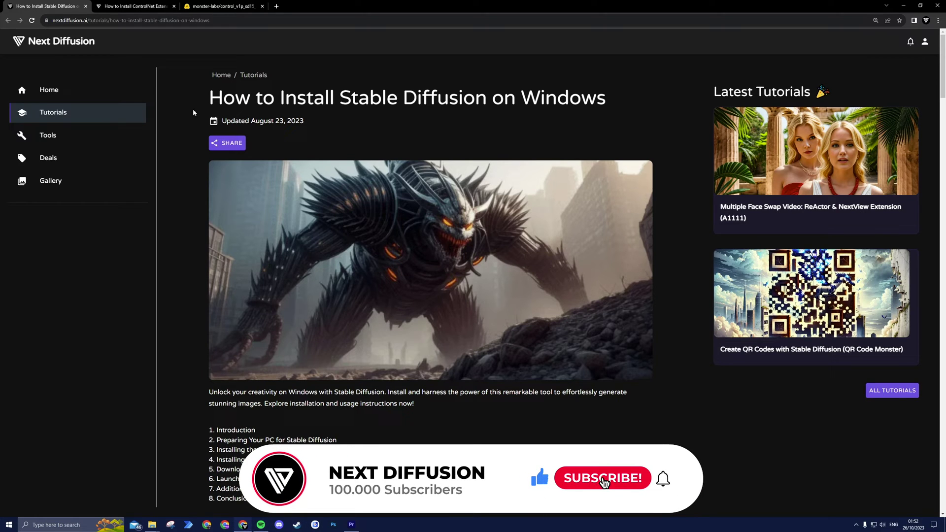
Skim the Stable Diffusion install tutorial on Next Diffusion, highlighting its title
drag(210, 97, 622, 96)
click(621, 96)
scroll(684, 222, down, 8)
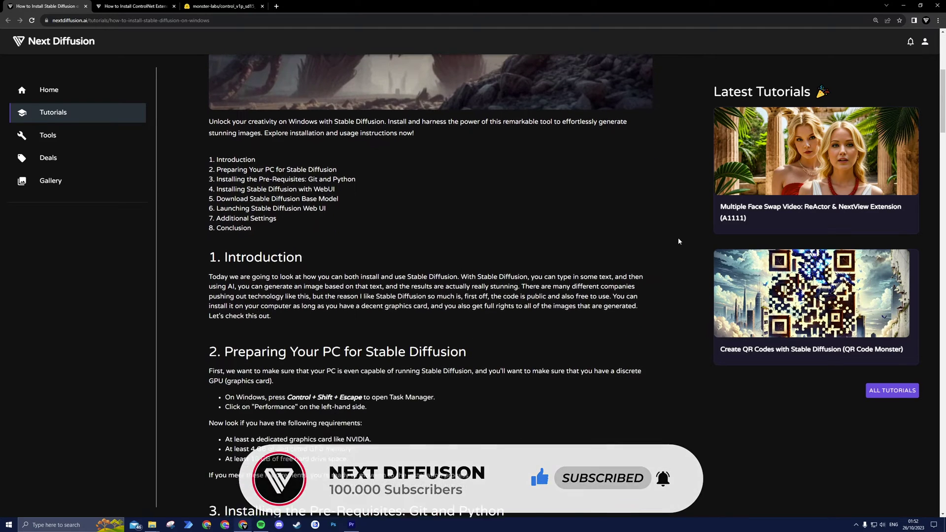
scroll(667, 242, down, 3)
Switch to the ControlNet extension tutorial and scroll to 'Installing the ControlNet Extension'
click(121, 6)
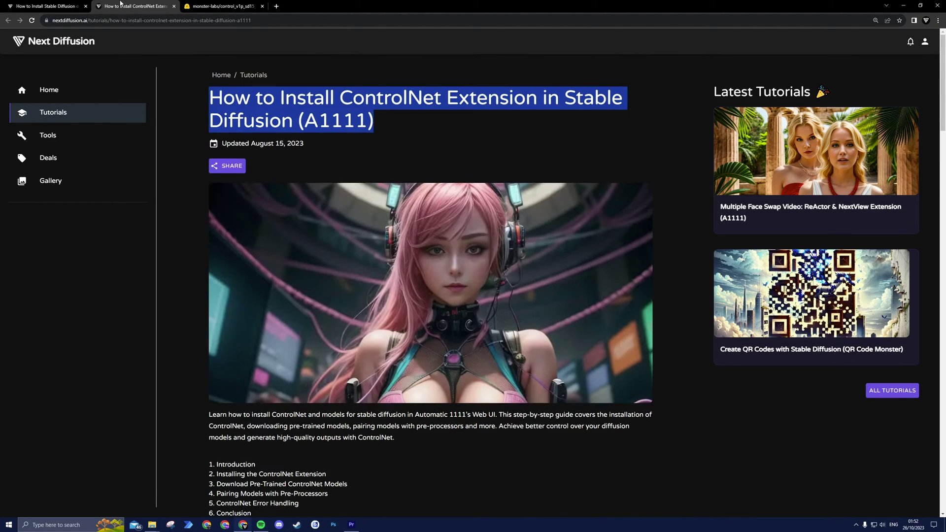
drag(216, 101, 385, 120)
click(385, 121)
scroll(396, 131, down, 7)
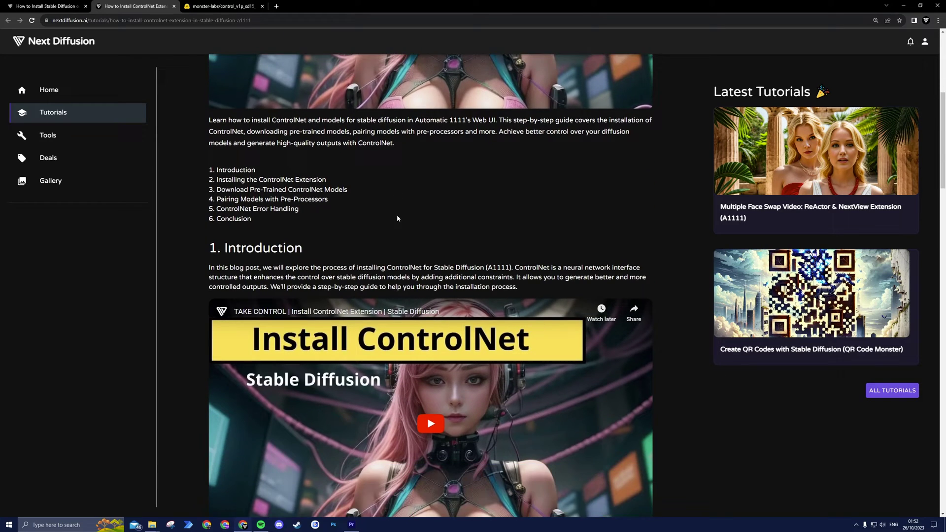
scroll(276, 191, down, 2)
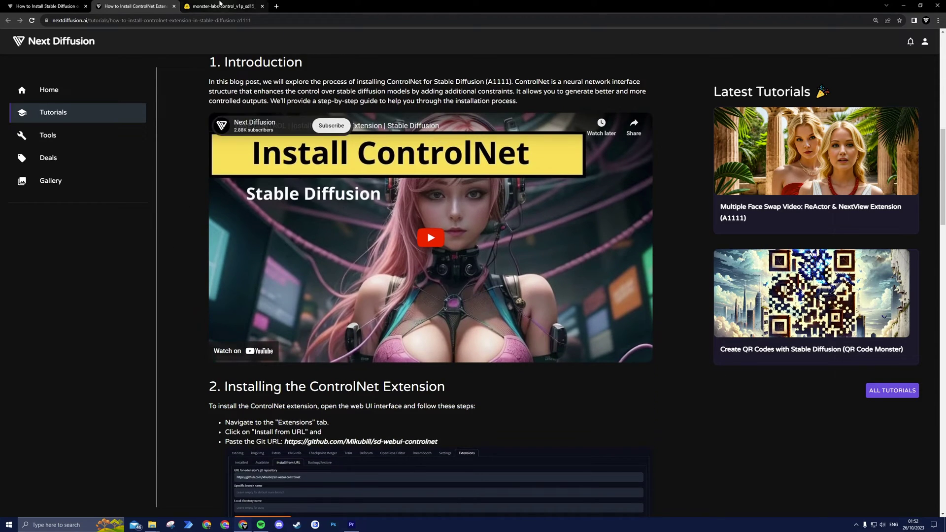
Show the qrcode_monster repository files, pointing out the .safetensors and .yaml downloads
click(218, 5)
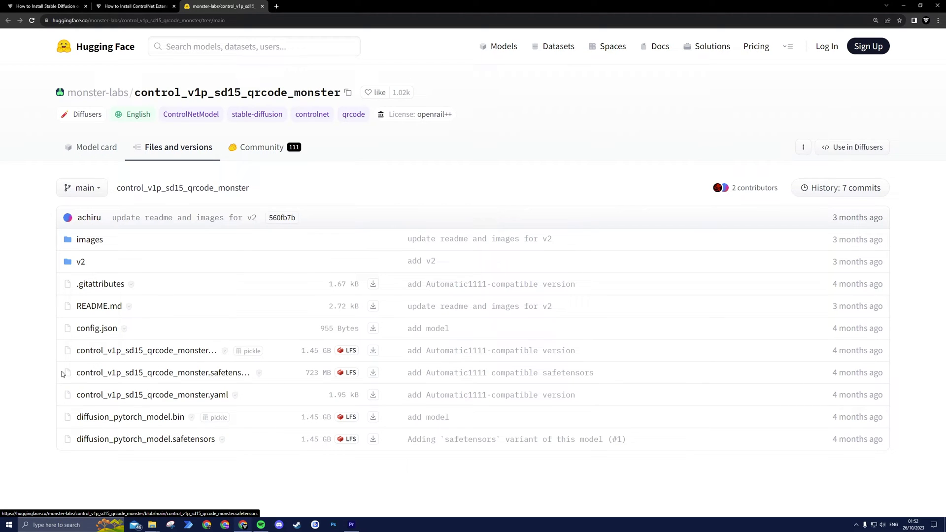
drag(63, 374, 261, 374)
drag(62, 402, 249, 397)
click(154, 526)
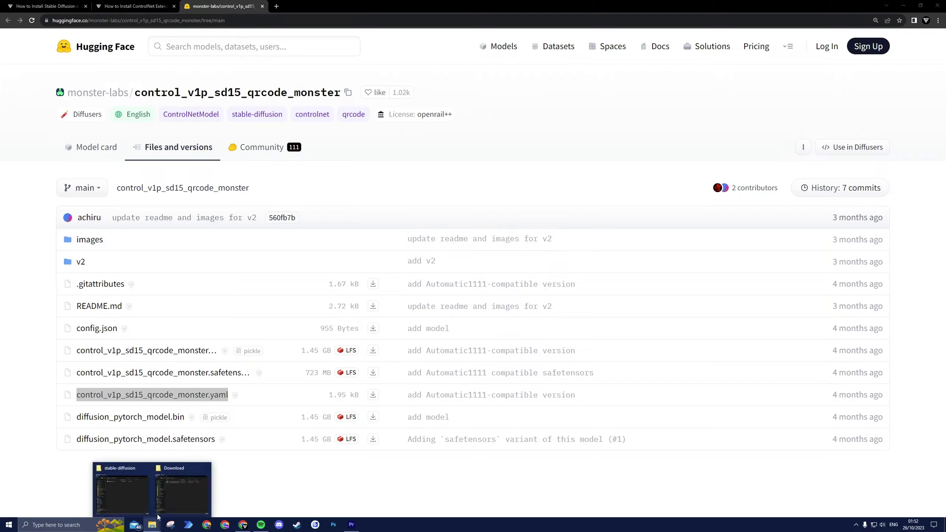
Move both QR Code Monster files from Download into stable-diffusion-webui/extensions/sd-webui-controlnet/models
click(189, 486)
click(126, 486)
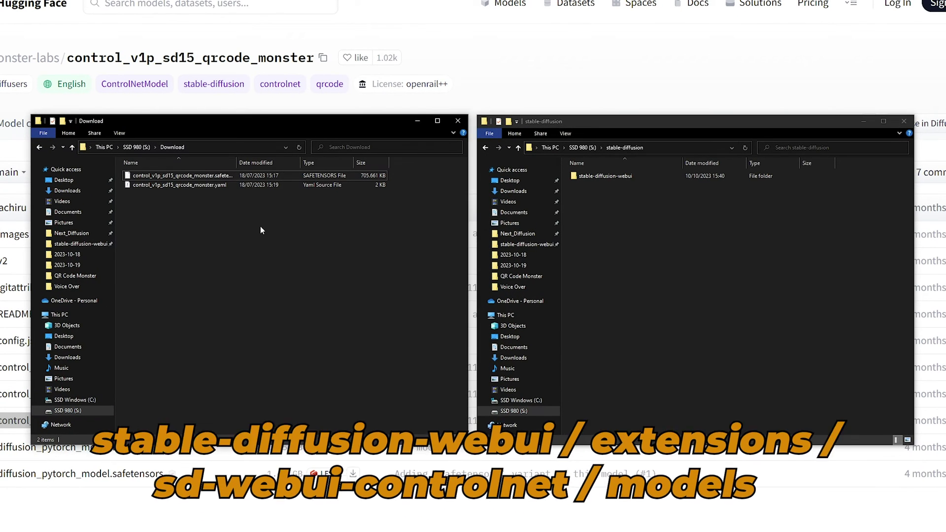
double_click(605, 176)
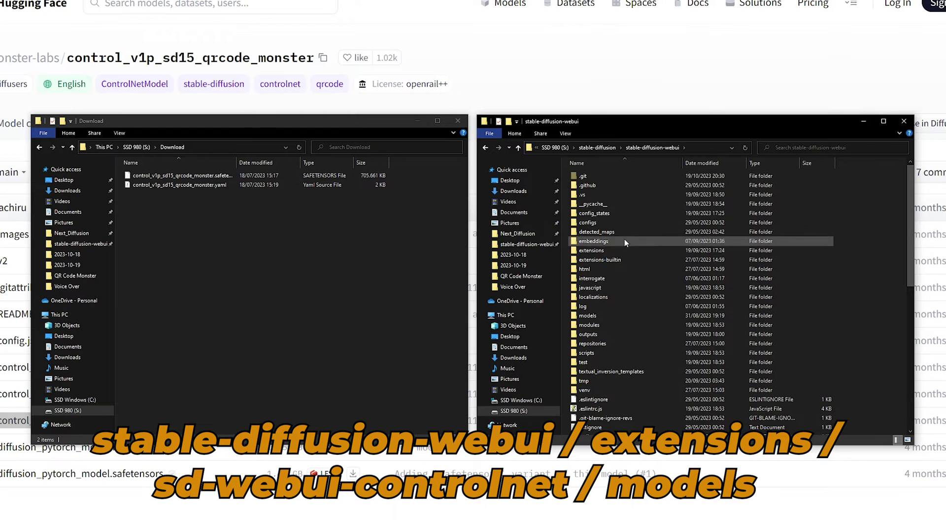
double_click(622, 250)
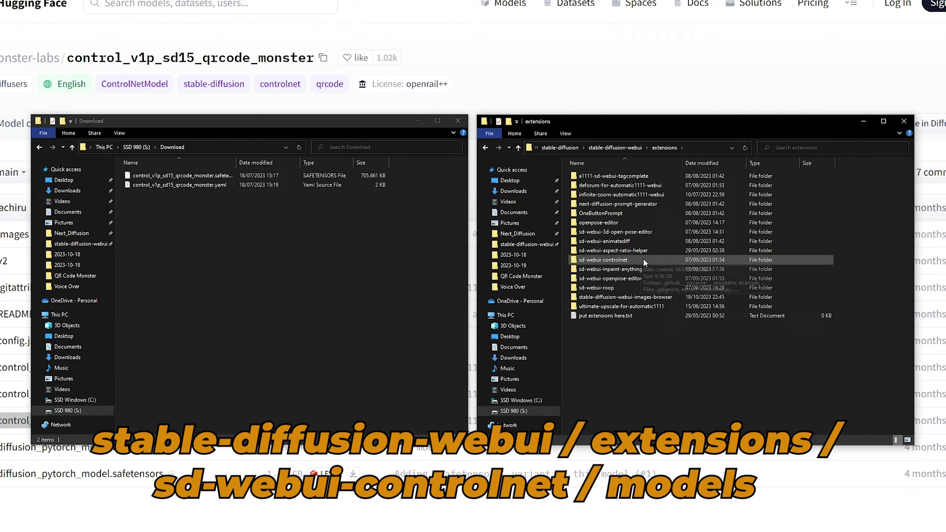
double_click(643, 261)
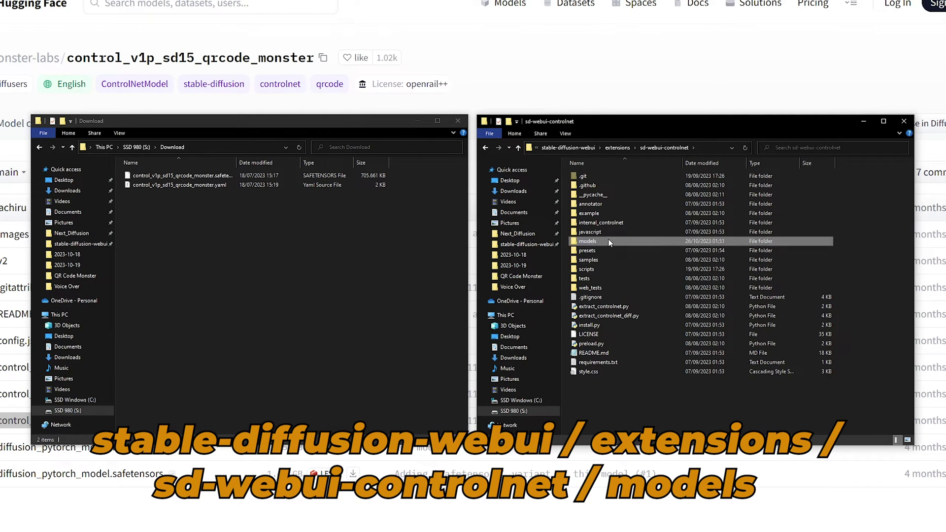
double_click(581, 250)
drag(176, 217, 644, 311)
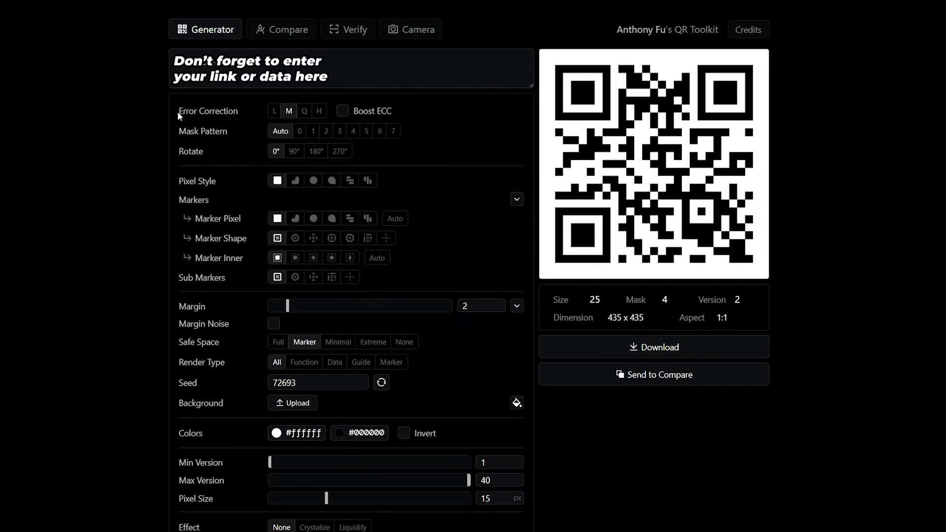
Download the QR code with error correction H, margin 4 and pixel size 20
click(320, 111)
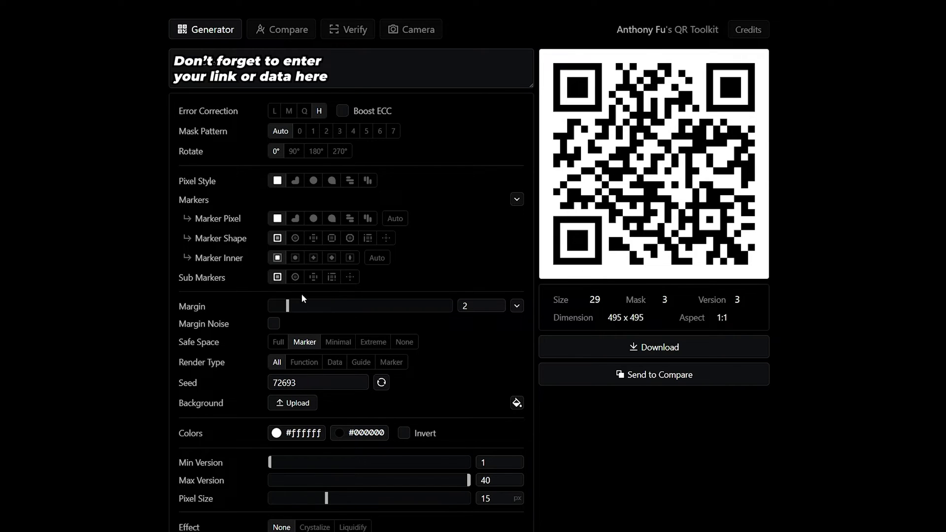
drag(289, 312, 307, 312)
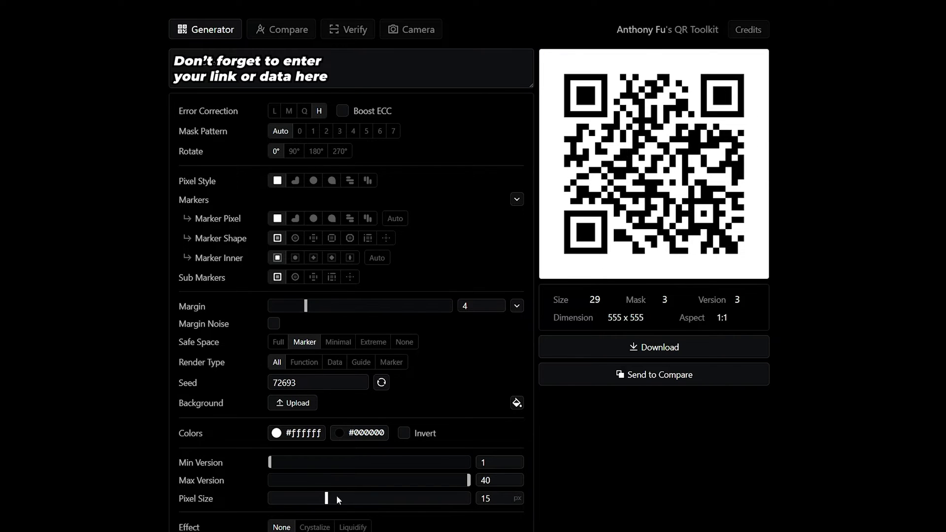
drag(327, 503, 348, 502)
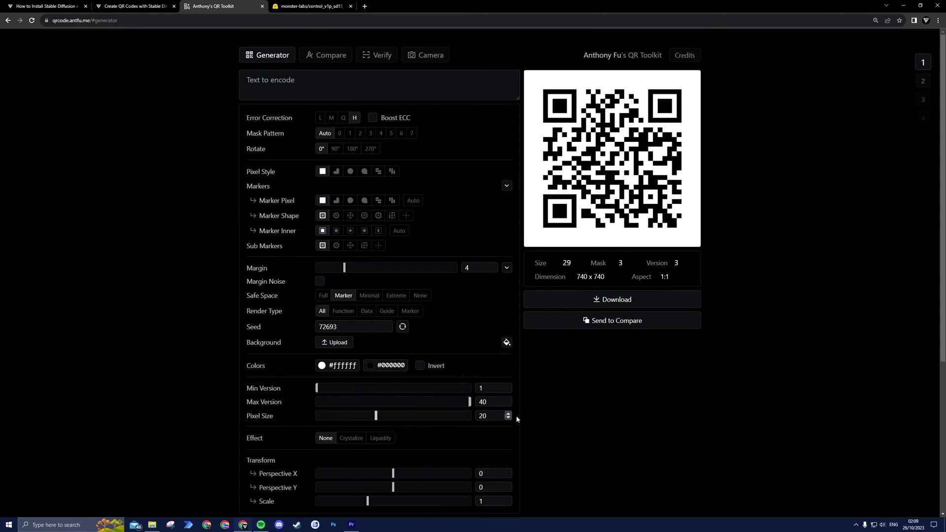
click(613, 301)
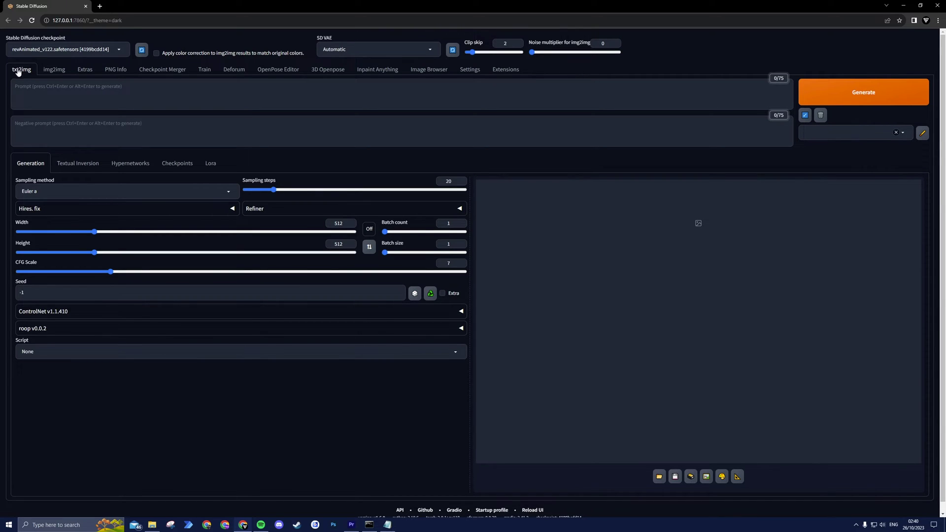
Keep the revAnimated_v122 checkpoint and paste in the creature-over-city prompt and negative prompt
click(59, 50)
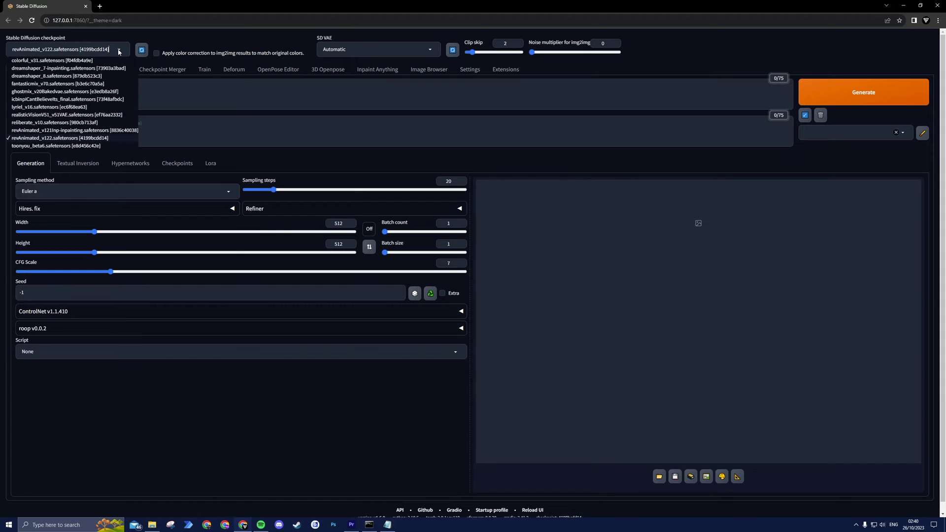
click(36, 138)
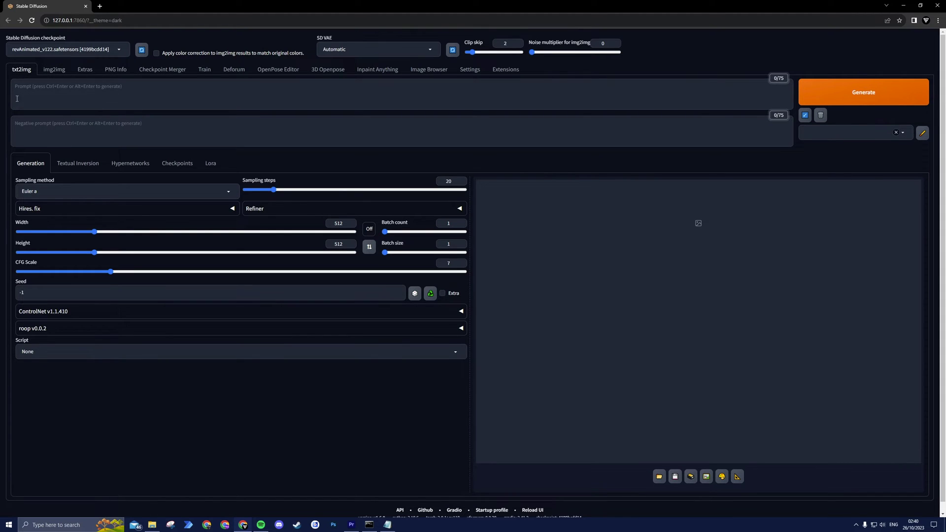
click(41, 90)
key(ctrl+v)
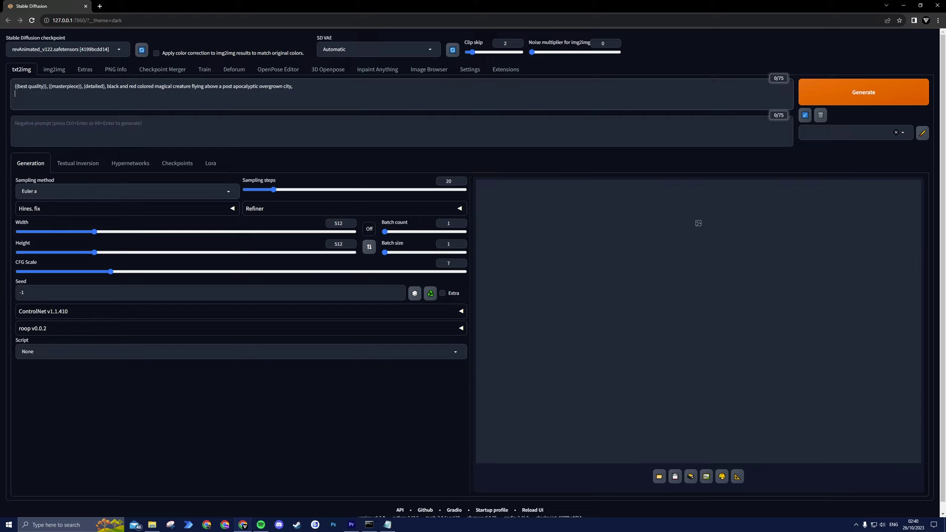
click(57, 119)
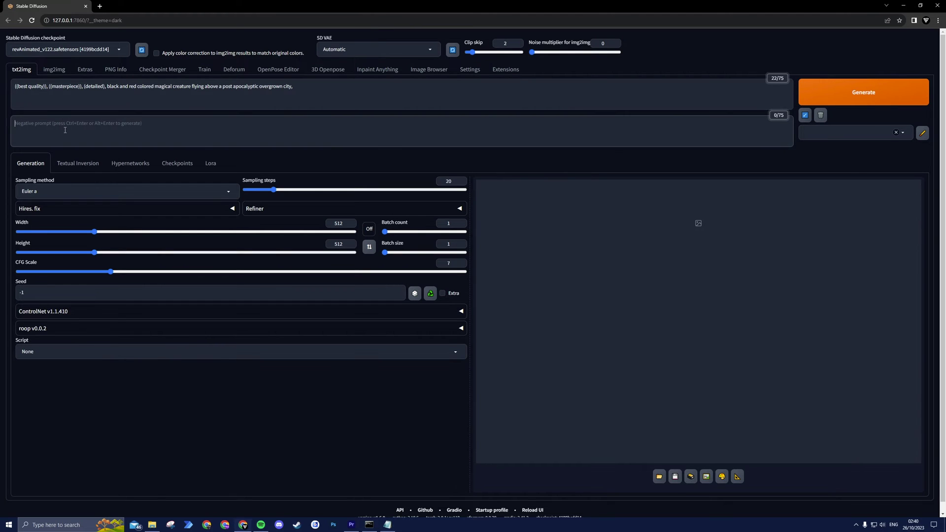
key(ctrl+v)
click(315, 190)
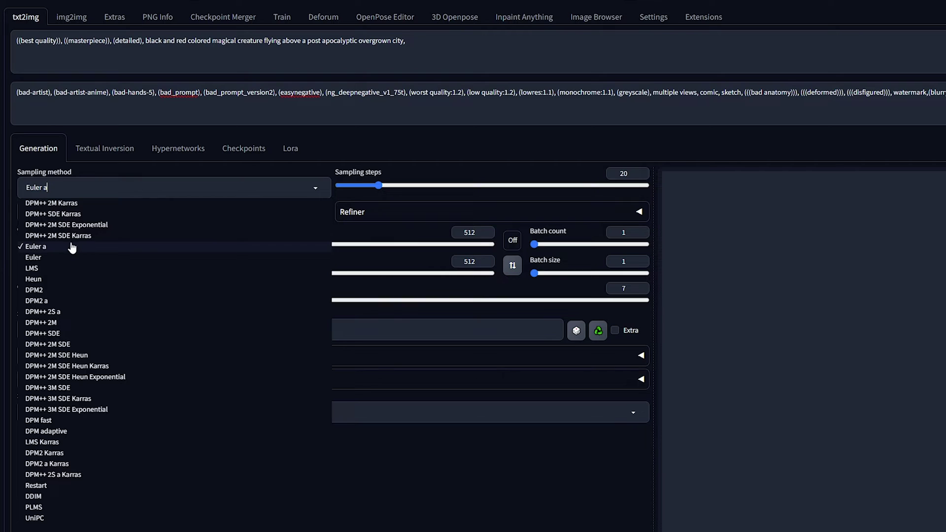
Choose DPM++ 2M SDE Karras, 40 sampling steps, 768 x 768 size, and keep CFG Scale 7
click(99, 237)
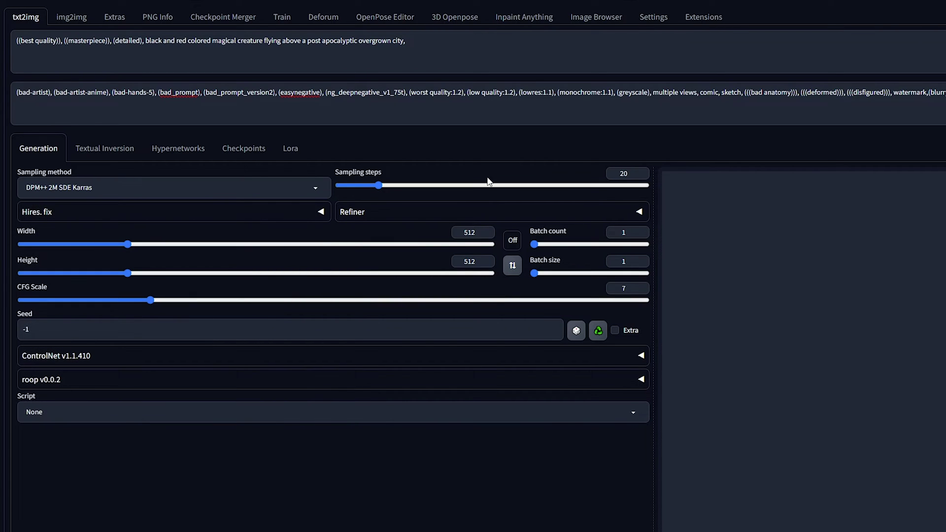
double_click(614, 176)
text(40)
double_click(469, 232)
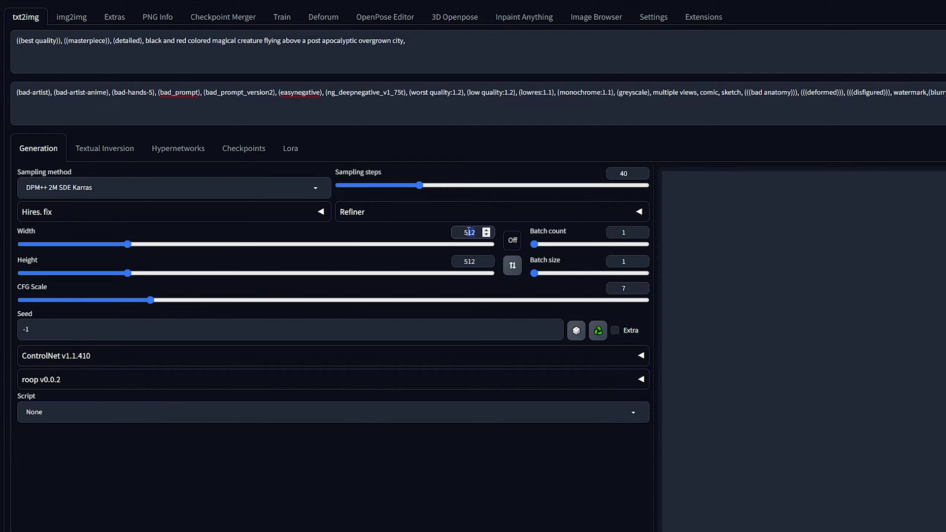
click(478, 232)
text(768)
double_click(456, 262)
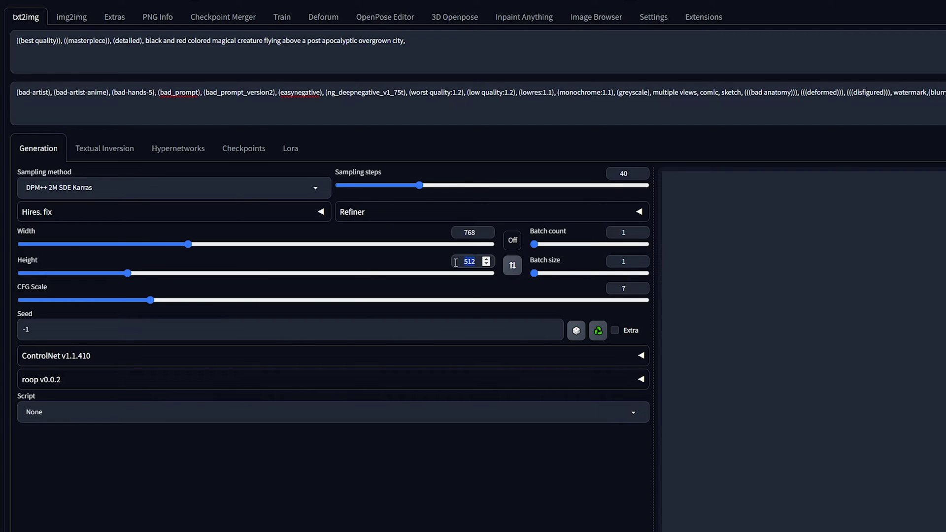
text(768)
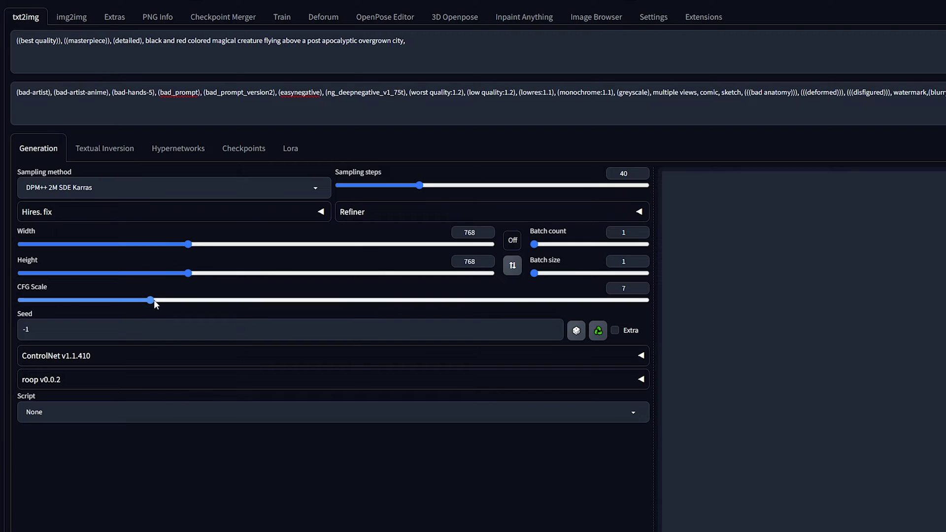
drag(154, 299, 152, 301)
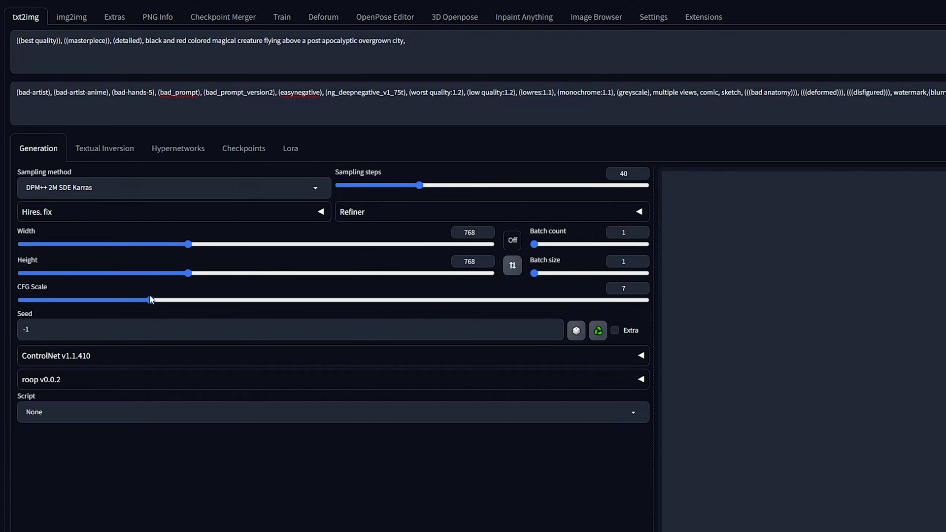
Configure Hires. fix with the ESRGAN_4x upscaler, 29 hires steps and denoising strength 0.3
click(321, 214)
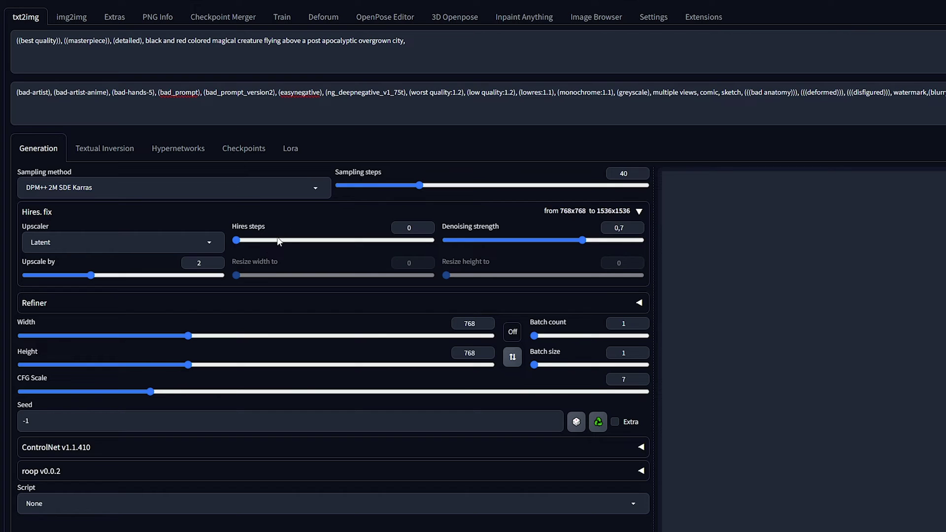
click(209, 243)
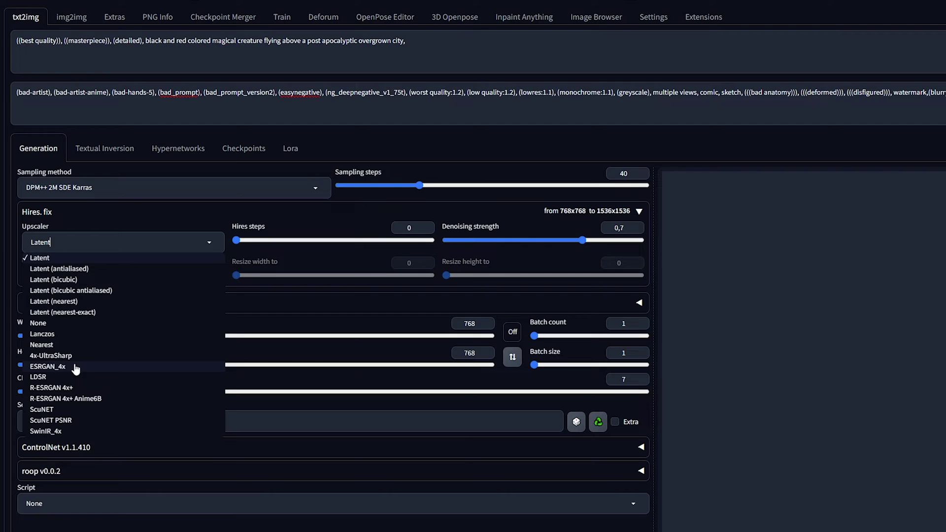
click(49, 367)
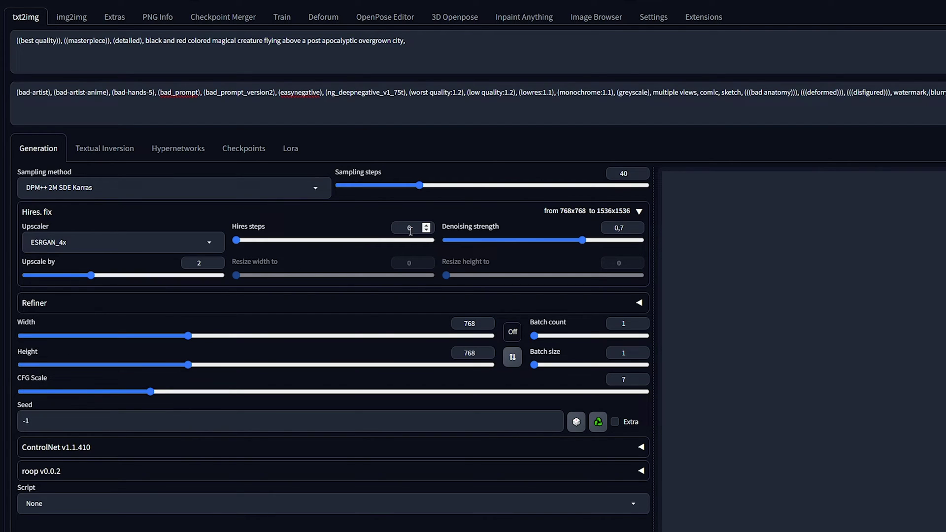
click(427, 224)
click(426, 225)
text(9)
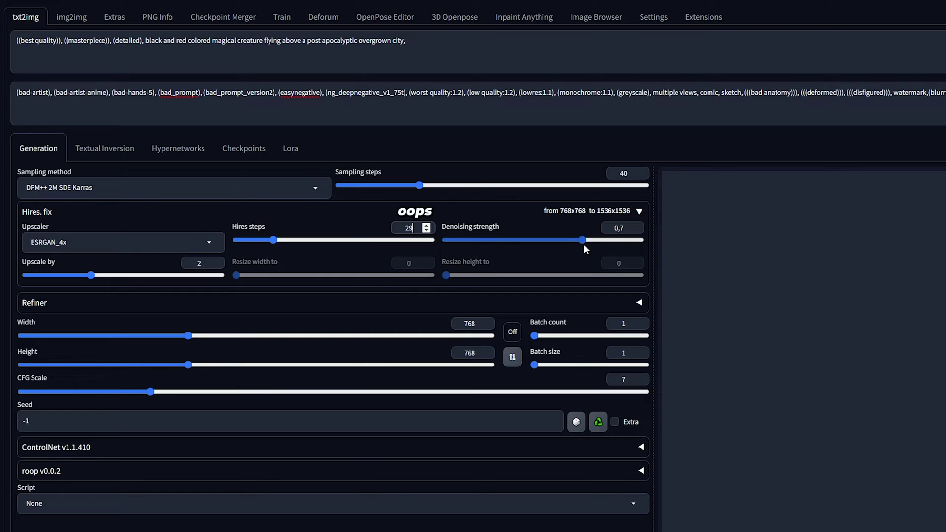
drag(583, 241, 505, 243)
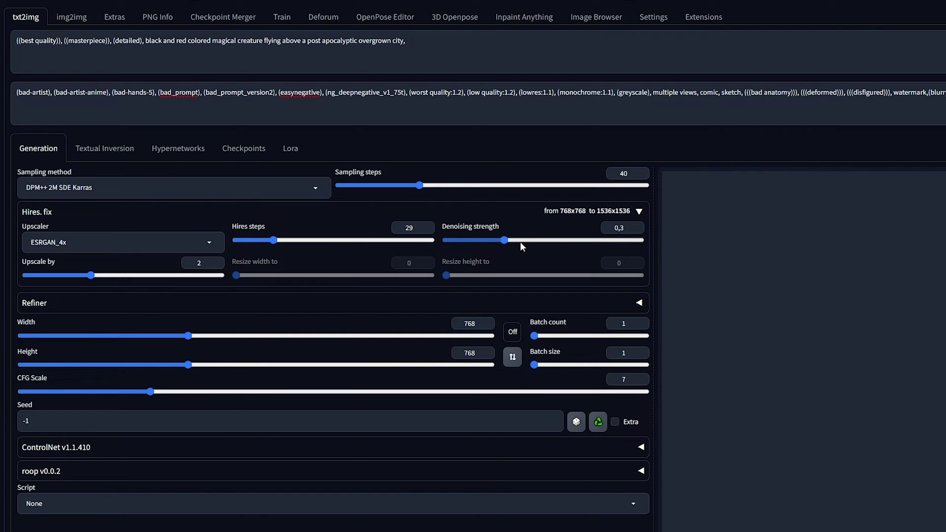
double_click(611, 228)
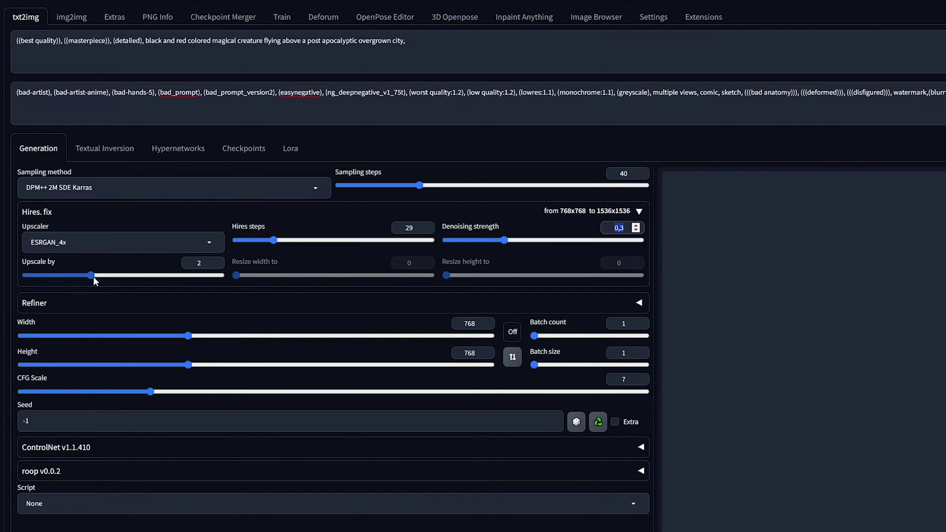
Set Upscale by to 1.5 so the output becomes 1152 x 1152
double_click(188, 267)
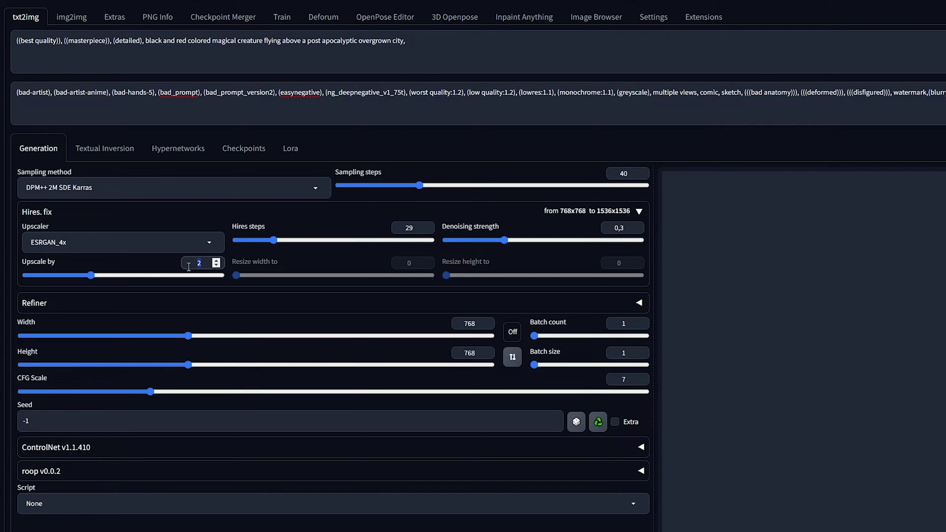
text(1.5)
click(154, 219)
click(156, 217)
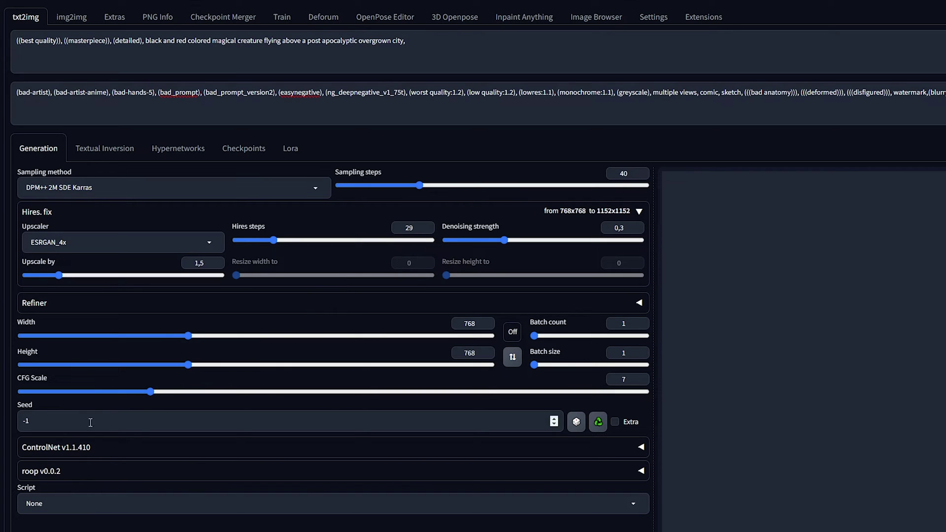
Expand the ControlNet v1.1.410 section and scroll down to the empty Unit 0 panel
click(253, 448)
scroll(280, 444, down, 7)
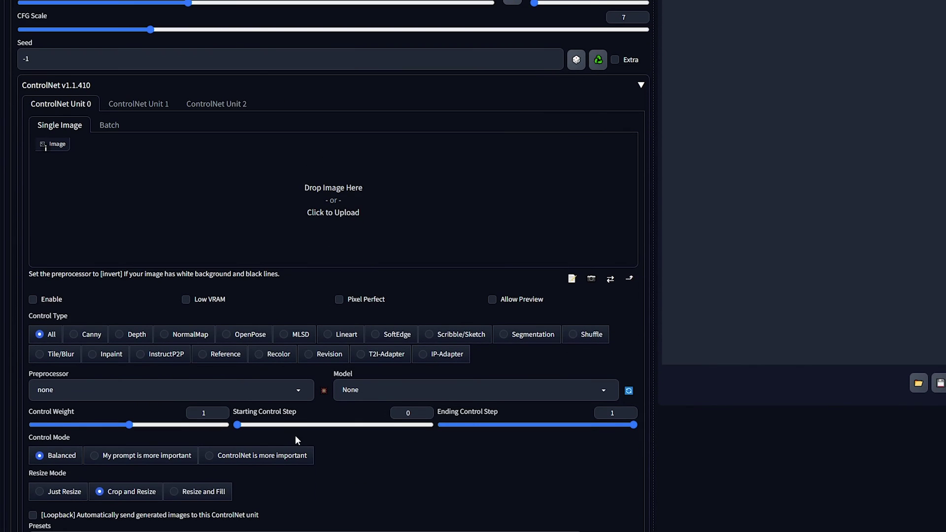
scroll(222, 418, down, 1)
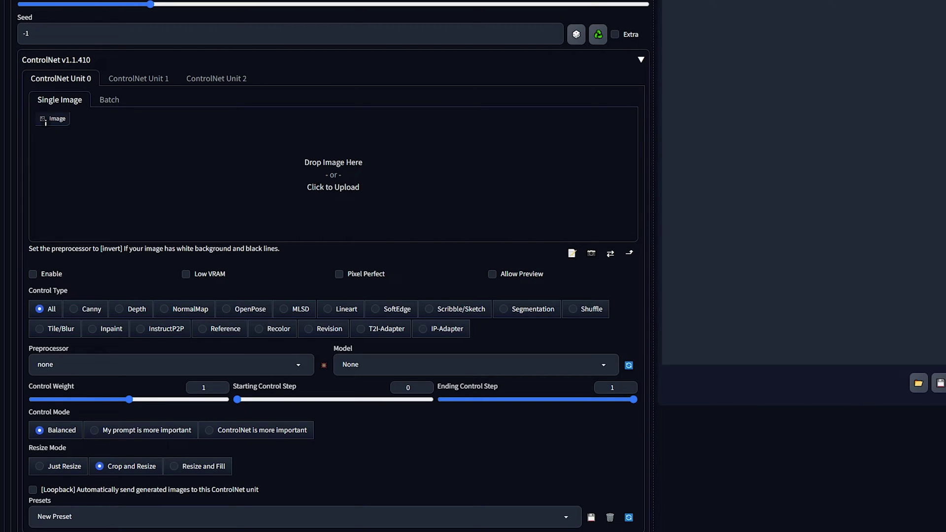
Load the QR PNG into ControlNet Unit 0, enable it with Pixel Perfect and preprocessor none
drag(49, 138, 326, 186)
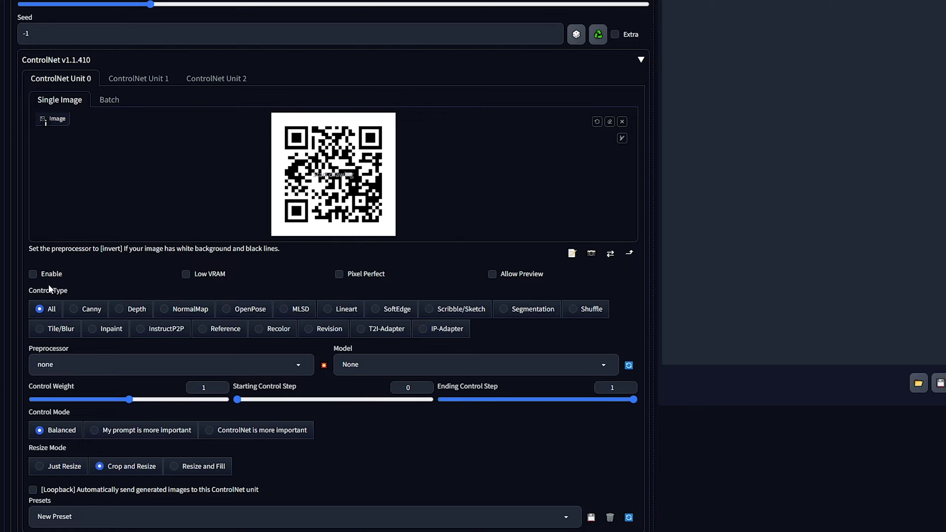
click(33, 274)
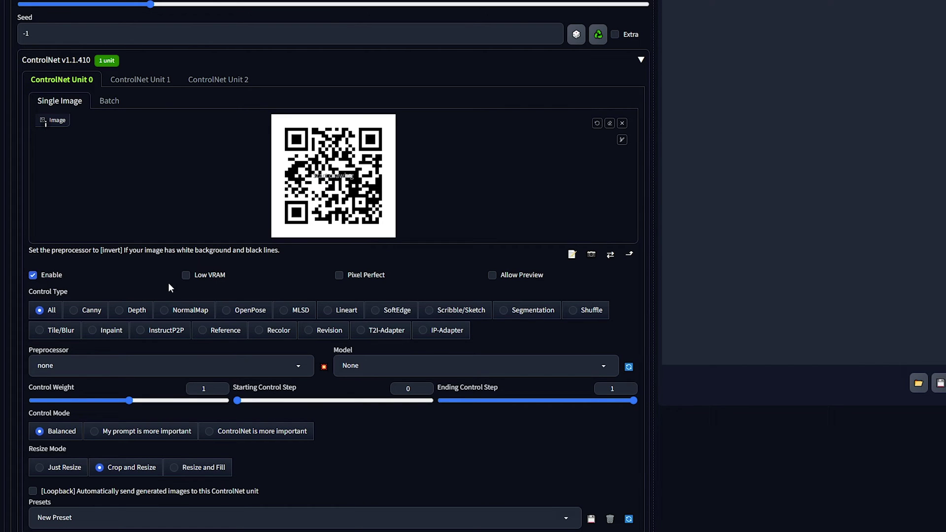
click(338, 275)
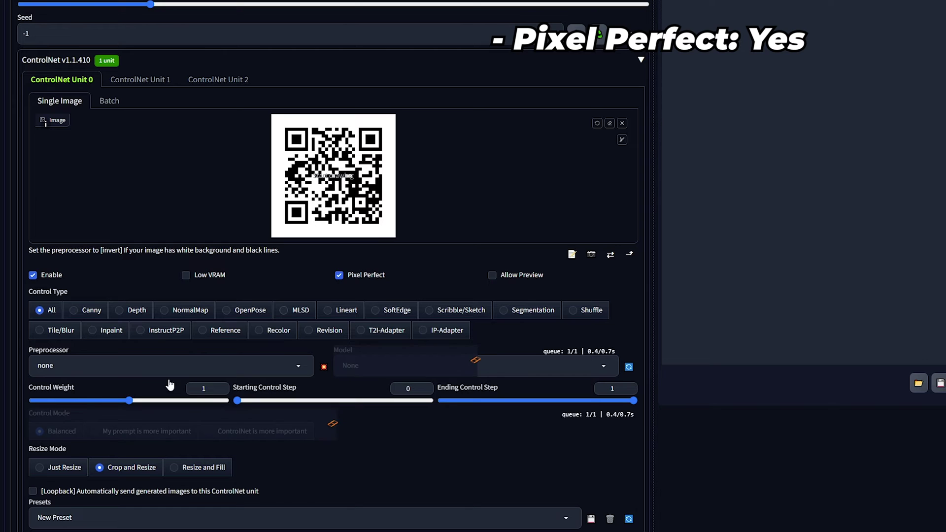
click(68, 369)
click(27, 366)
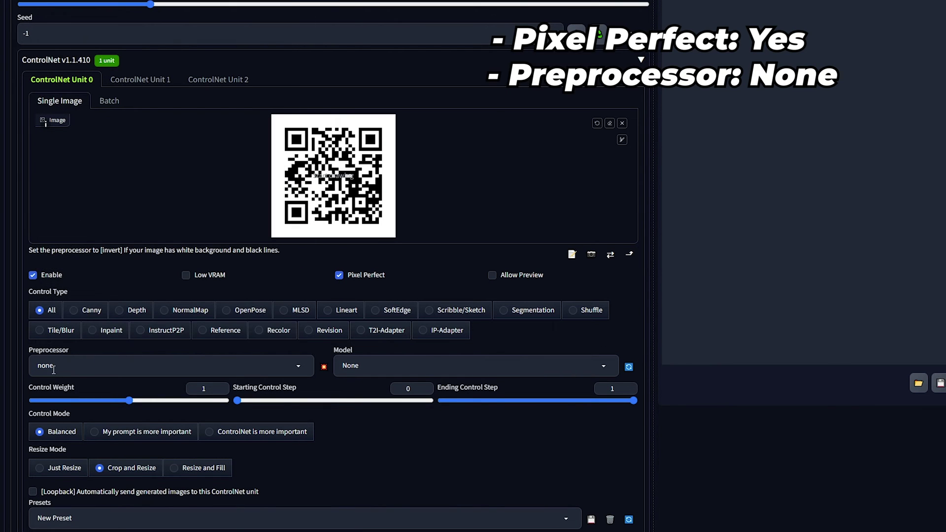
Choose the qrcode_monster model and raise the control weight to 1.75
click(413, 362)
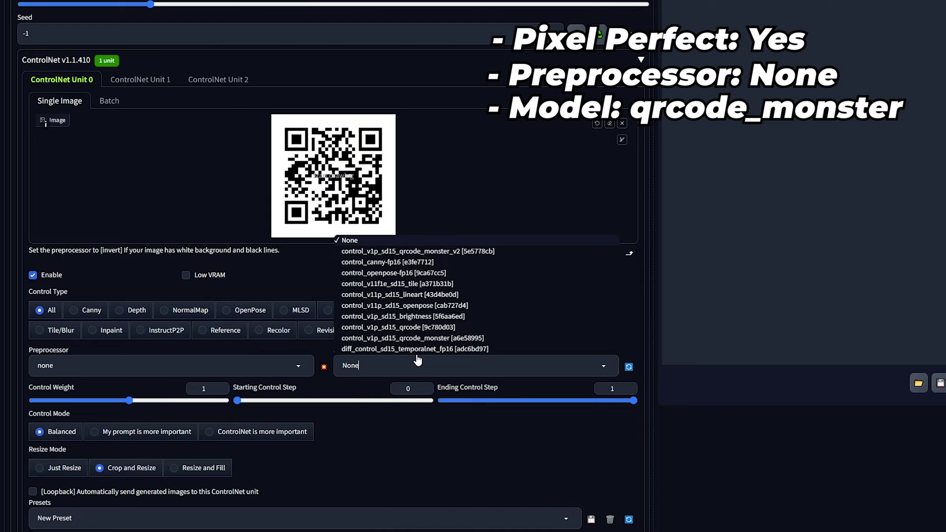
click(412, 338)
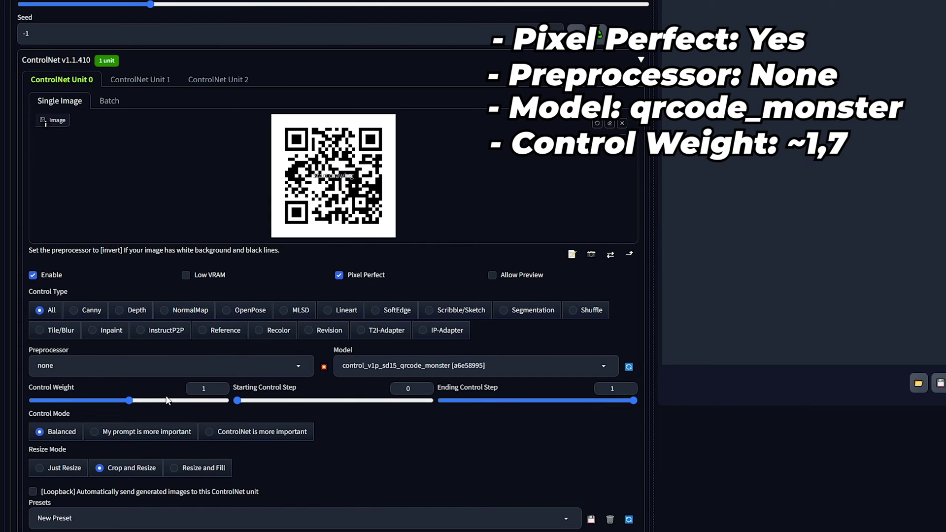
click(206, 388)
drag(131, 399, 277, 401)
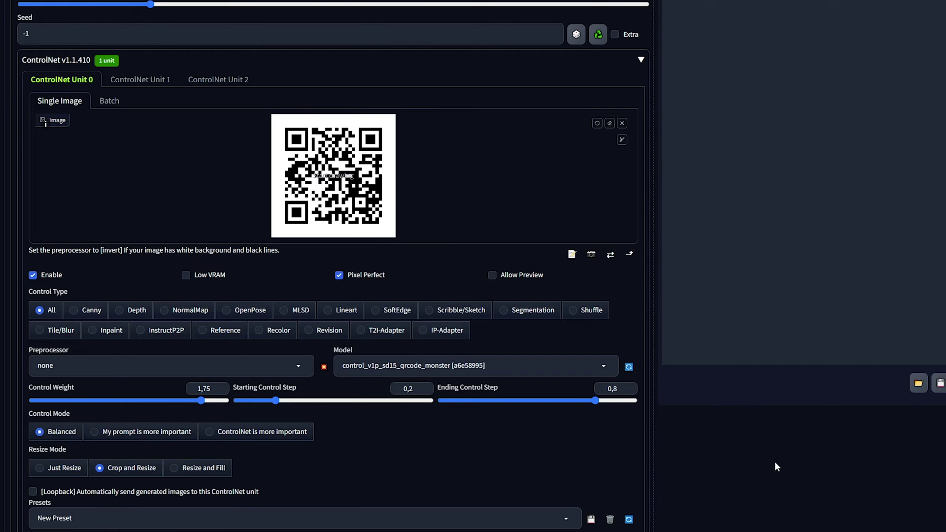
scroll(772, 465, up, 5)
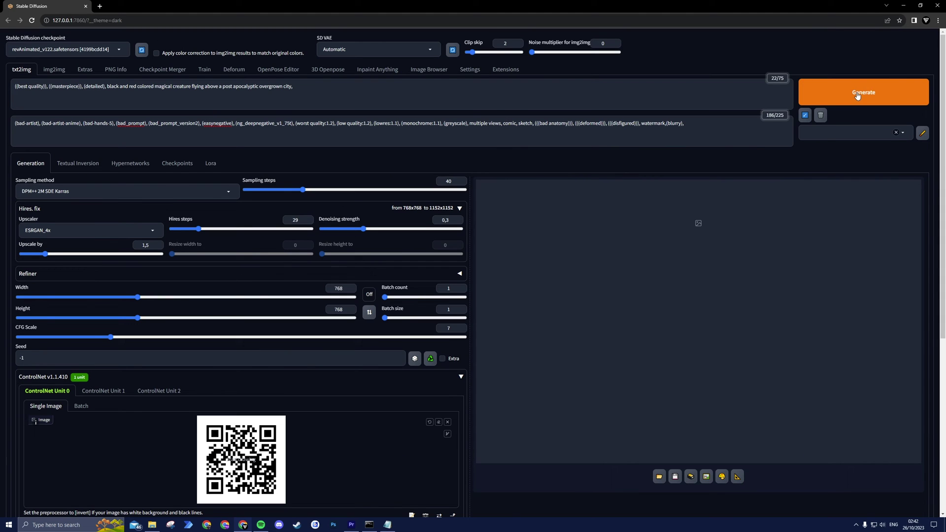
Generate the image and review the winged-creature QR code result
click(857, 93)
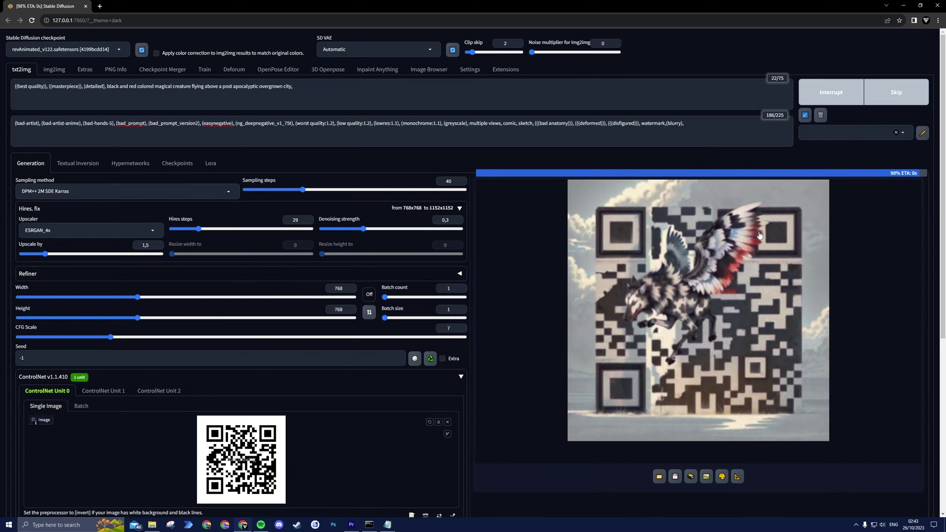
scroll(760, 241, down, 4)
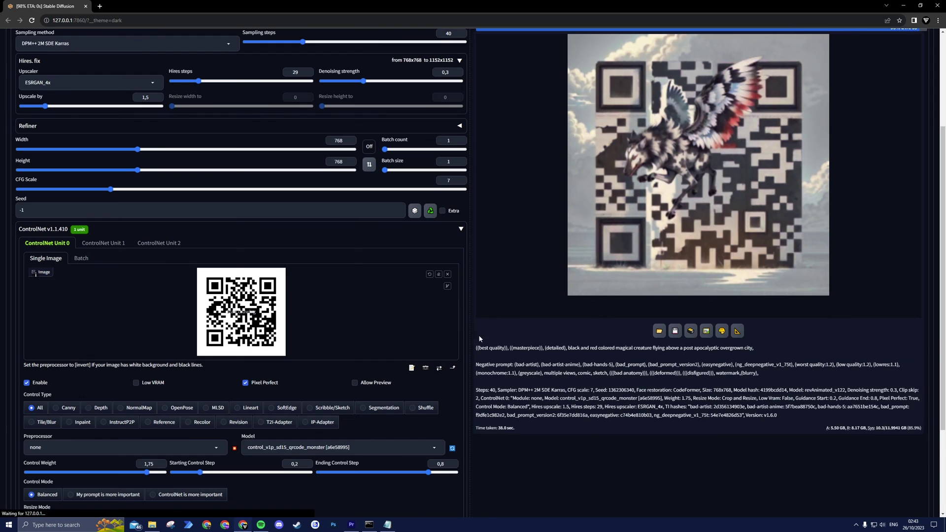
scroll(582, 348, up, 2)
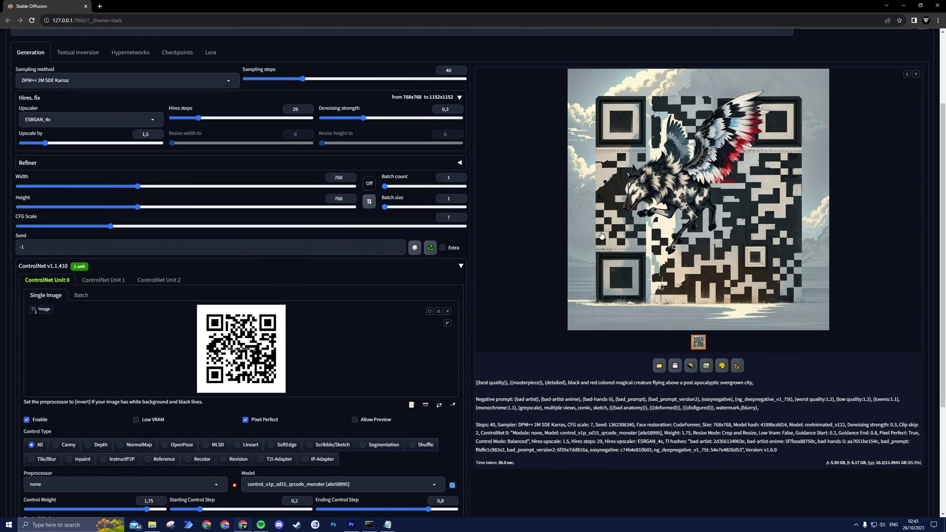
click(430, 250)
scroll(409, 381, down, 3)
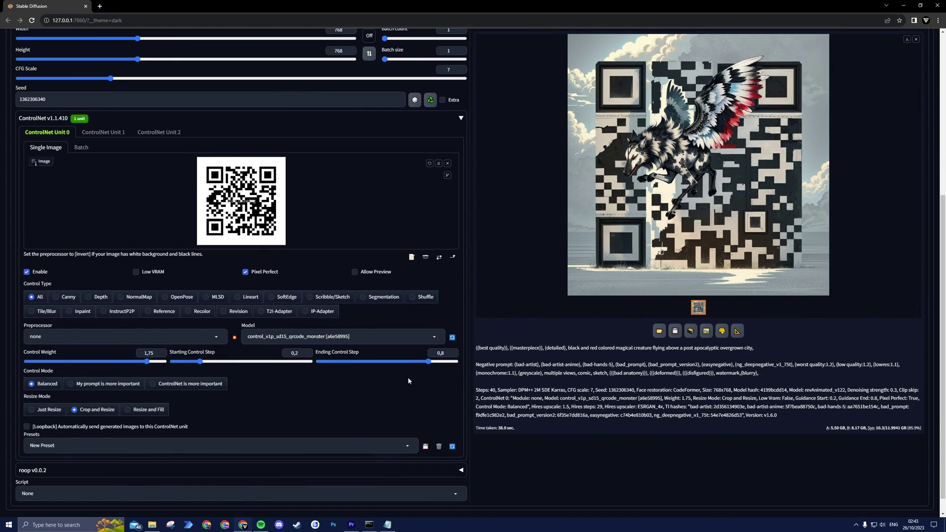
drag(429, 365, 415, 365)
drag(145, 364, 137, 367)
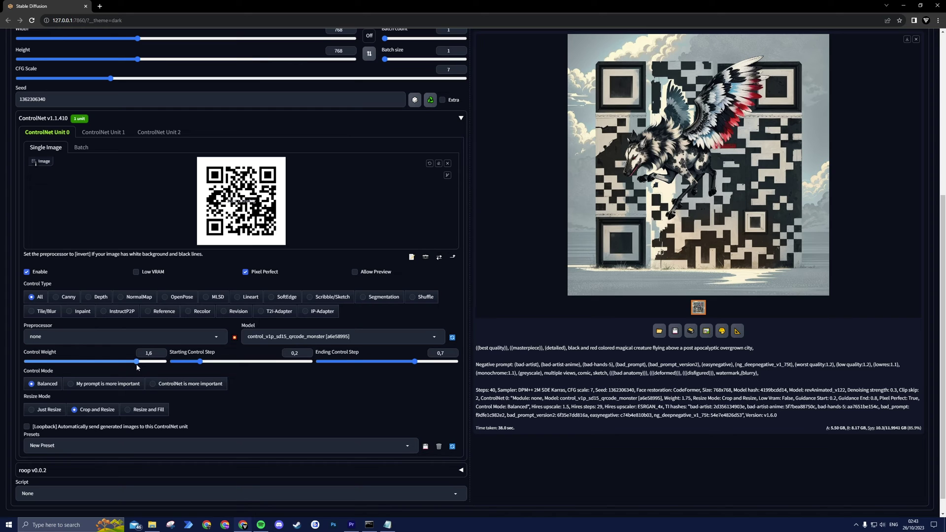
scroll(660, 295, up, 5)
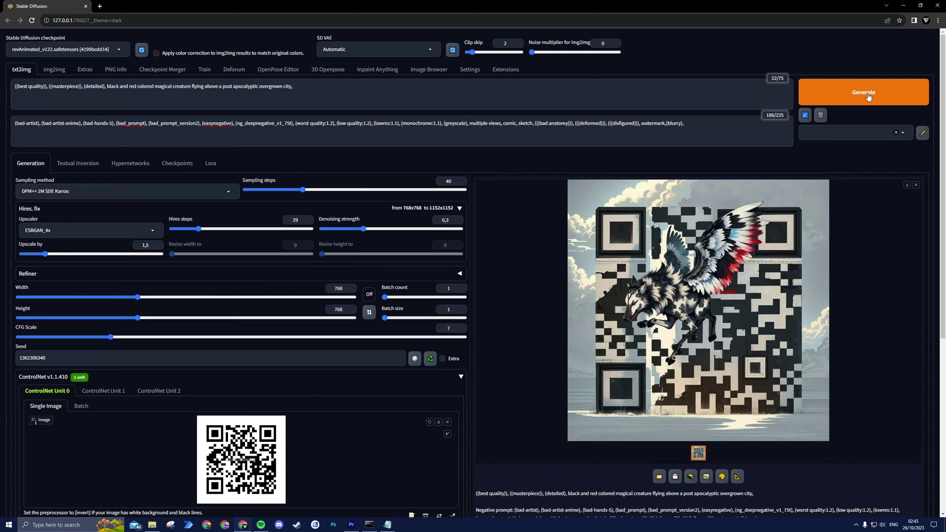
click(868, 97)
Nudge the ControlNet starting control step and return it to 0.2
scroll(508, 309, down, 5)
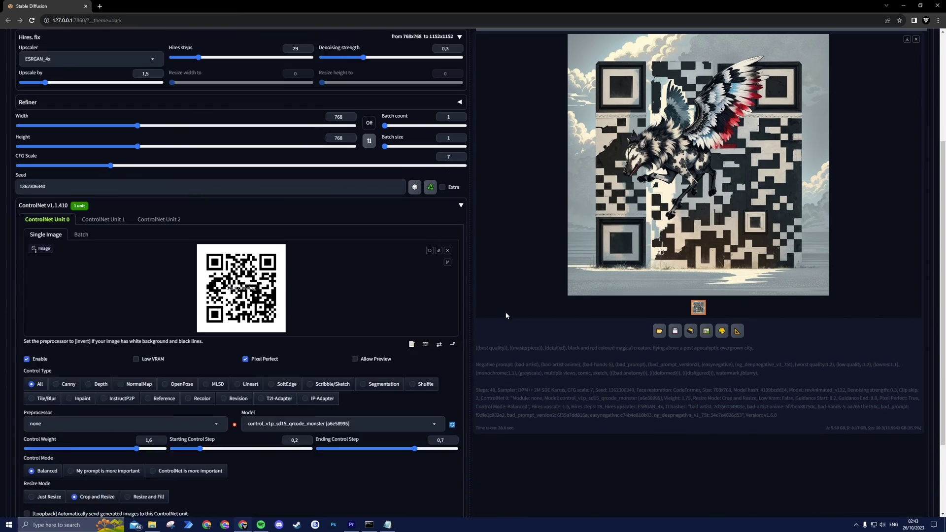
click(199, 399)
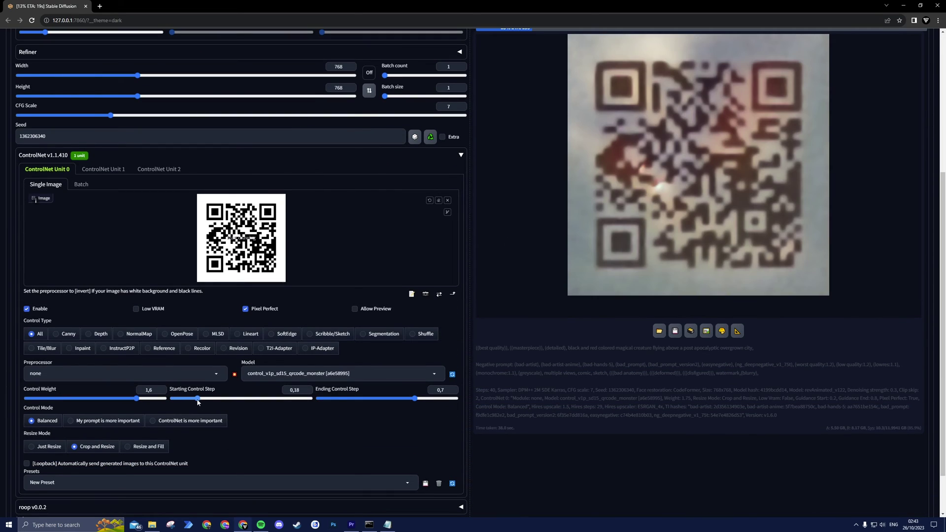
click(200, 400)
scroll(578, 397, up, 2)
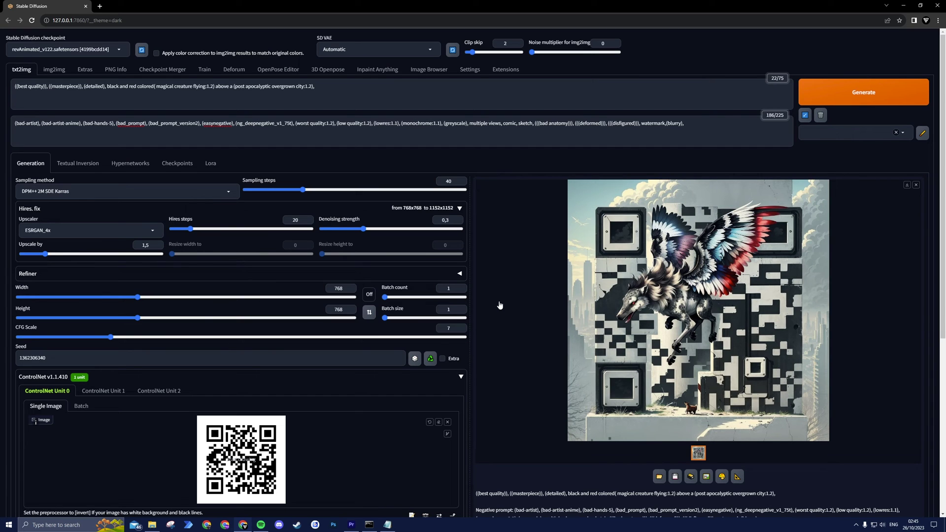
Regenerate with ControlNet starting step 0.25, ending step 0.85 and control weight 1.75
scroll(758, 289, down, 1)
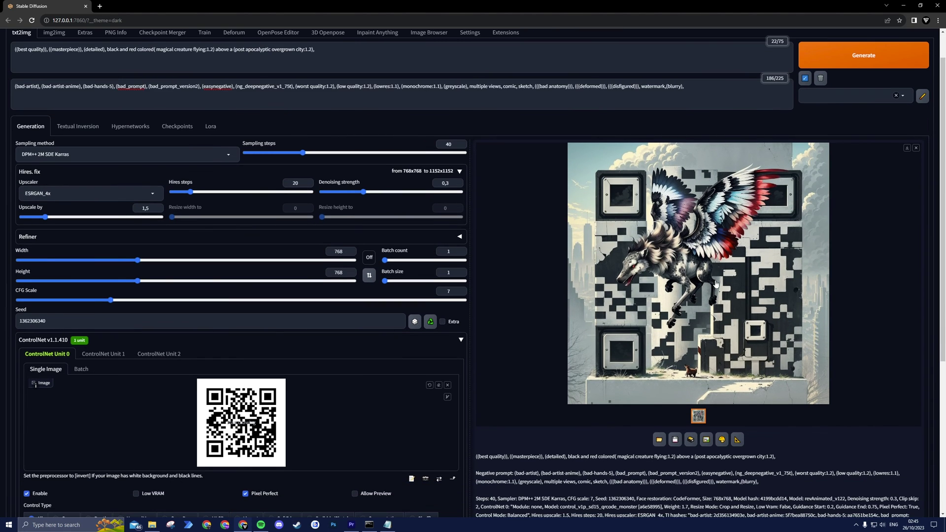
scroll(683, 276, down, 5)
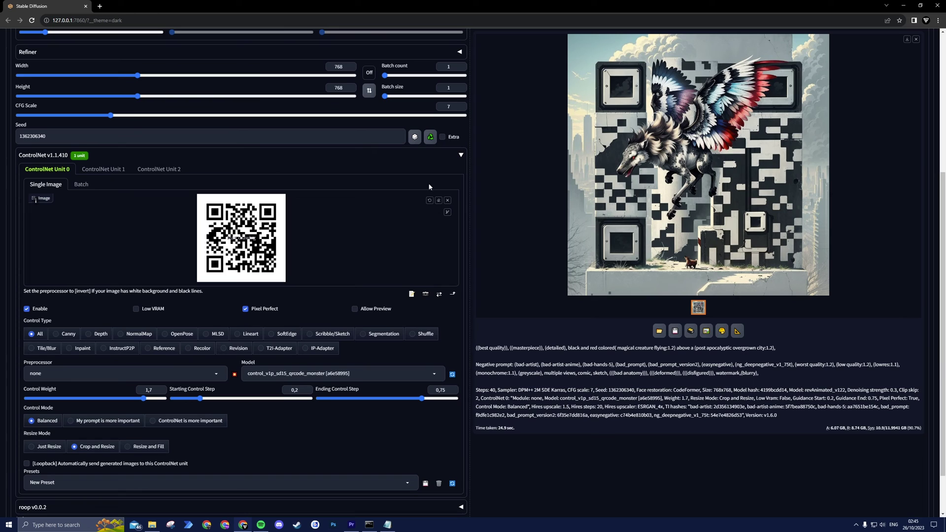
scroll(295, 296, down, 1)
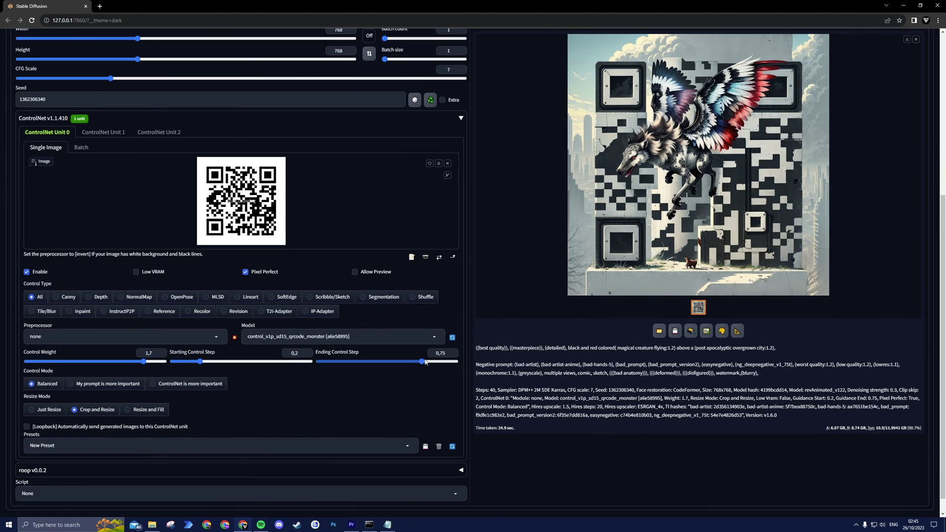
drag(201, 364, 208, 364)
drag(422, 363, 436, 362)
drag(143, 362, 147, 362)
scroll(160, 362, up, 5)
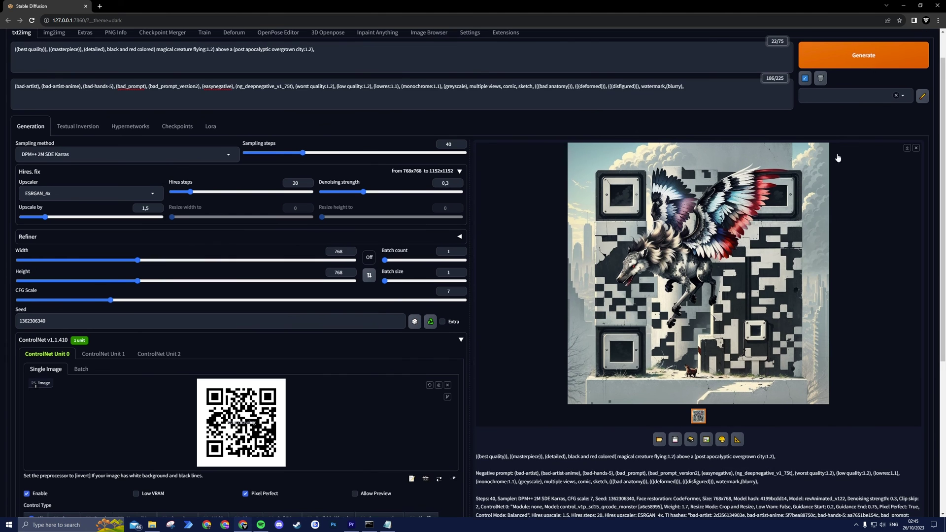
click(875, 61)
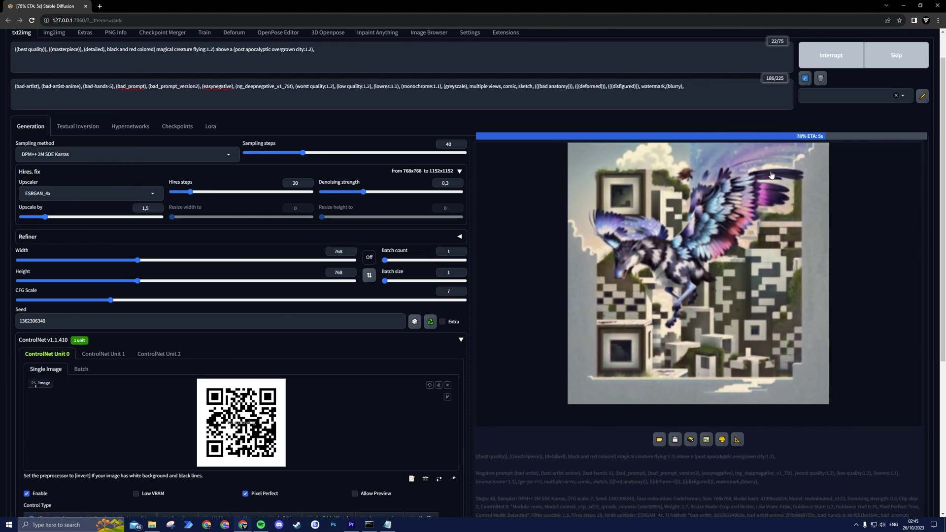
Enlarge the blue-and-purple winged creature QR image from the output gallery to full screen
click(771, 175)
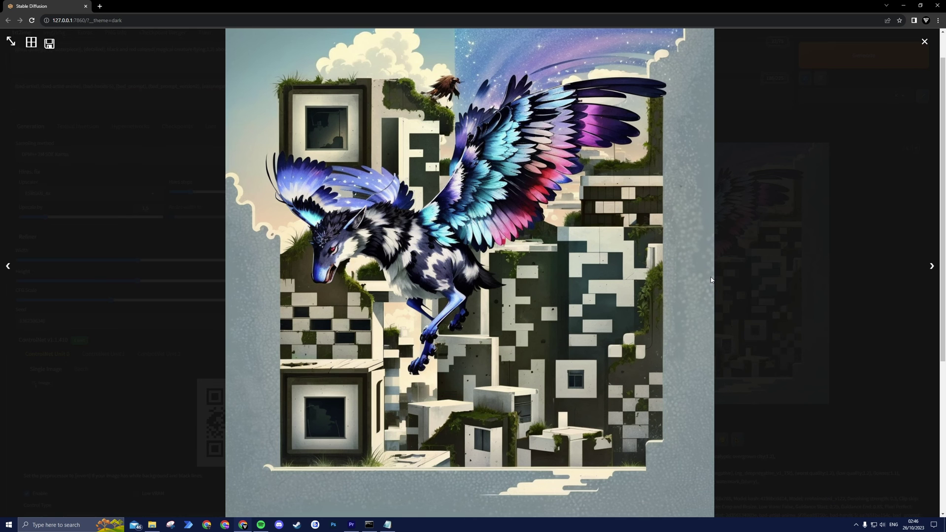